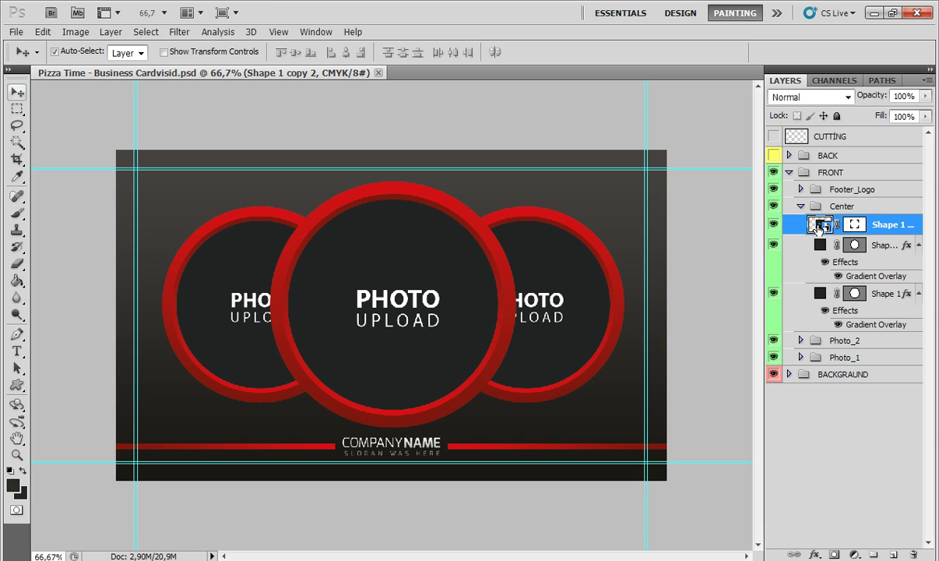
Open the photo smart object in the Center group and place the url image from the Photo folder into it.
double_click(818, 225)
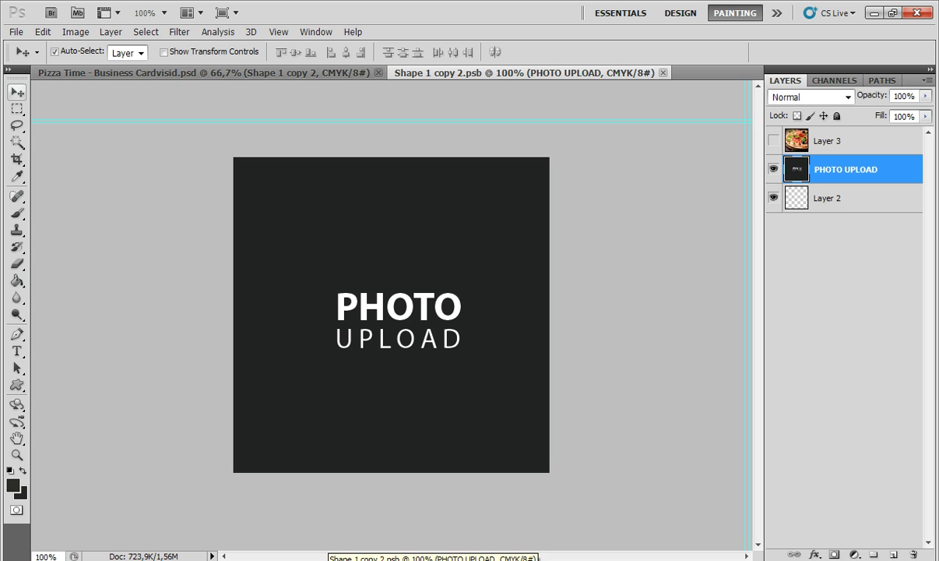
key(alt+Tab)
key(alt+Tab)
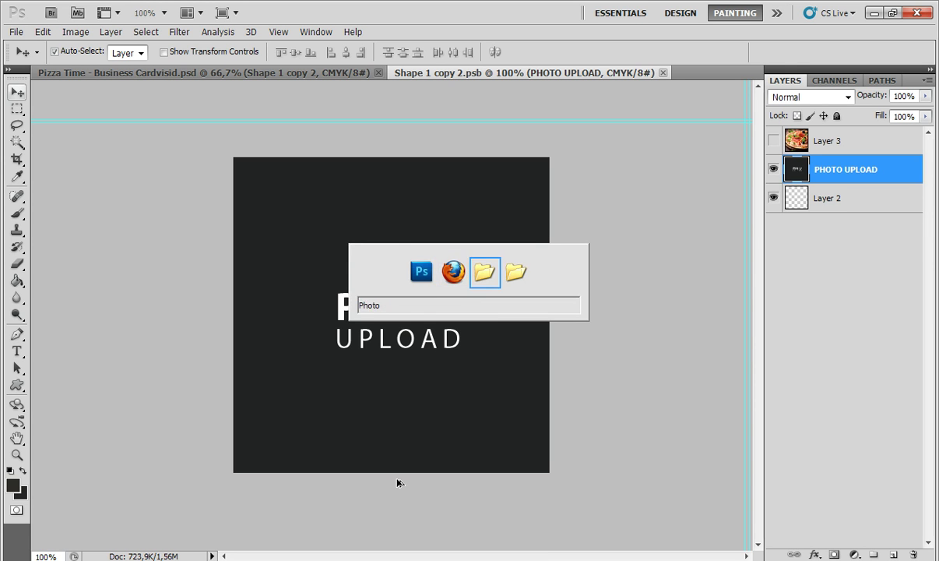
key(alt+Tab)
key(alt+shift+Tab)
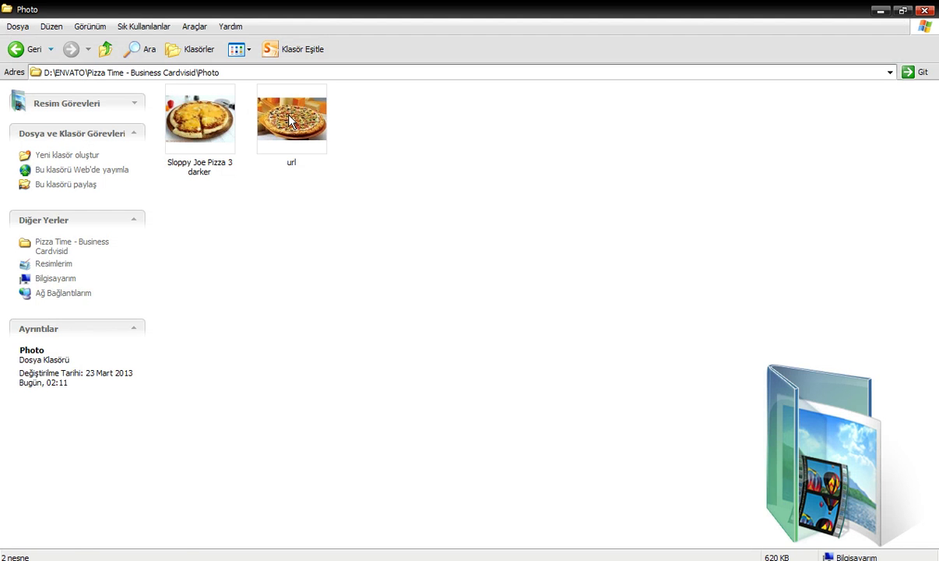
click(293, 119)
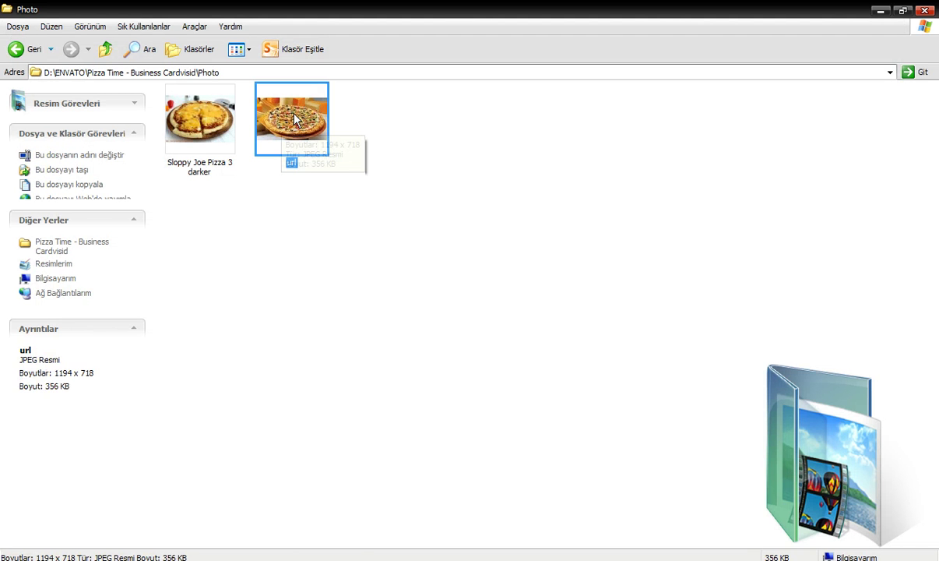
drag(294, 119, 394, 292)
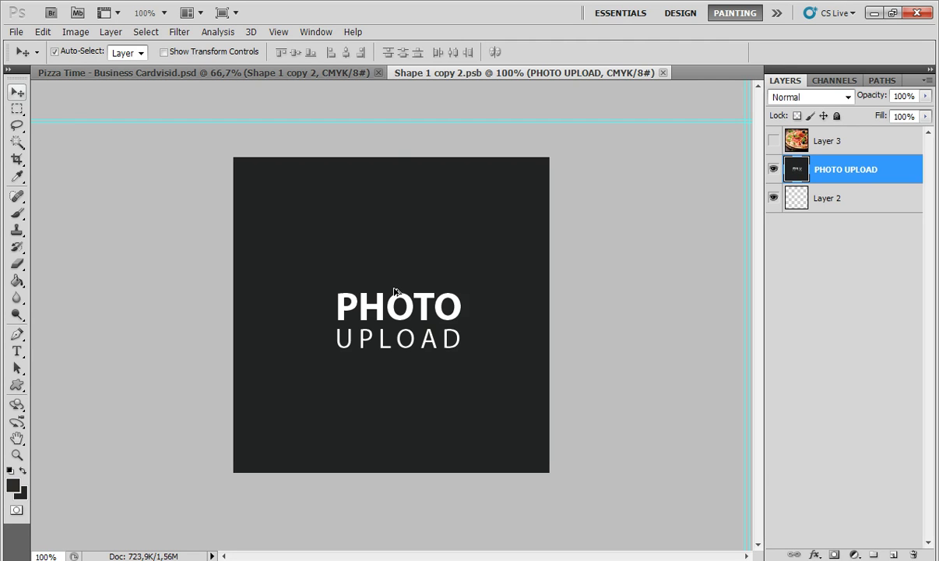
Scale the placed pizza photo proportionally to about 47% so it covers the square canvas, then save and close the smart object.
key(ctrl+t)
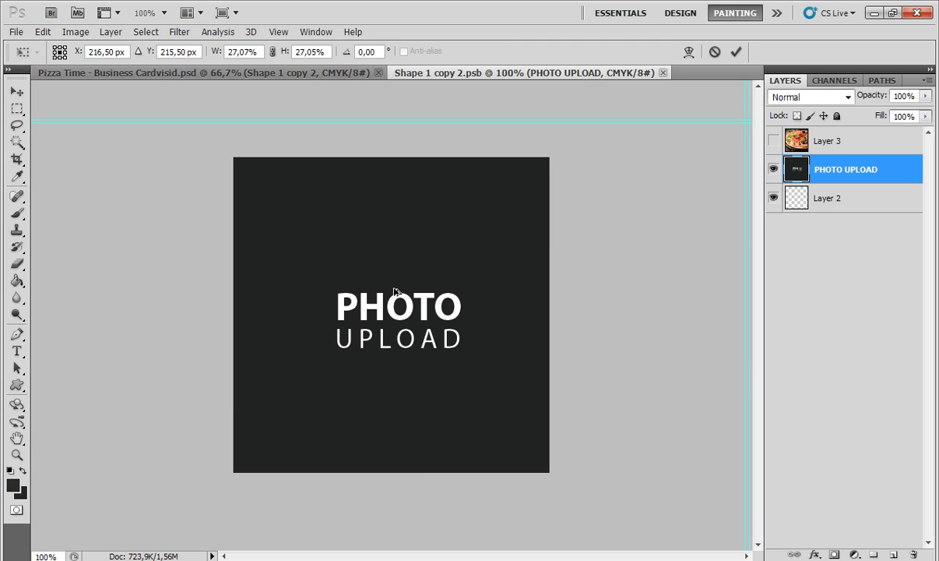
click(274, 53)
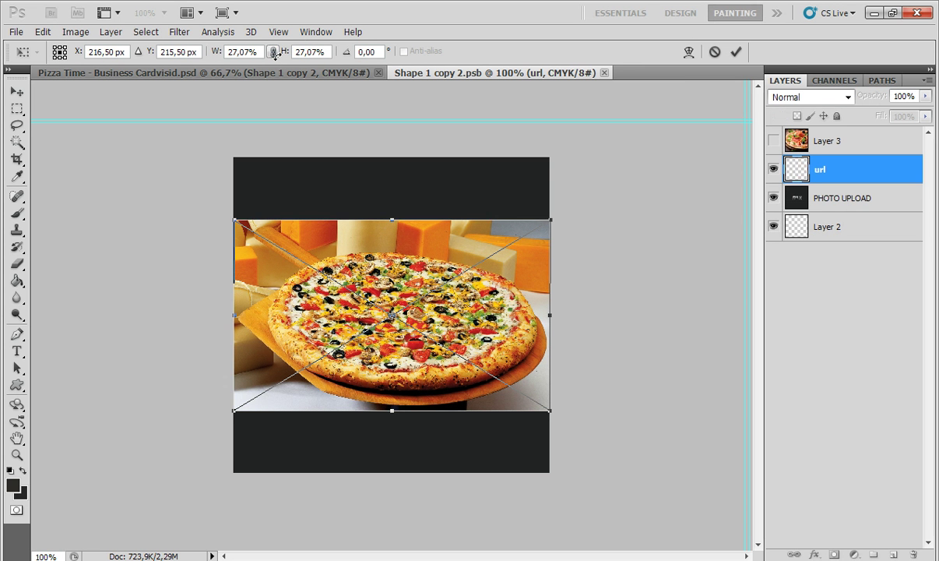
drag(234, 221, 131, 158)
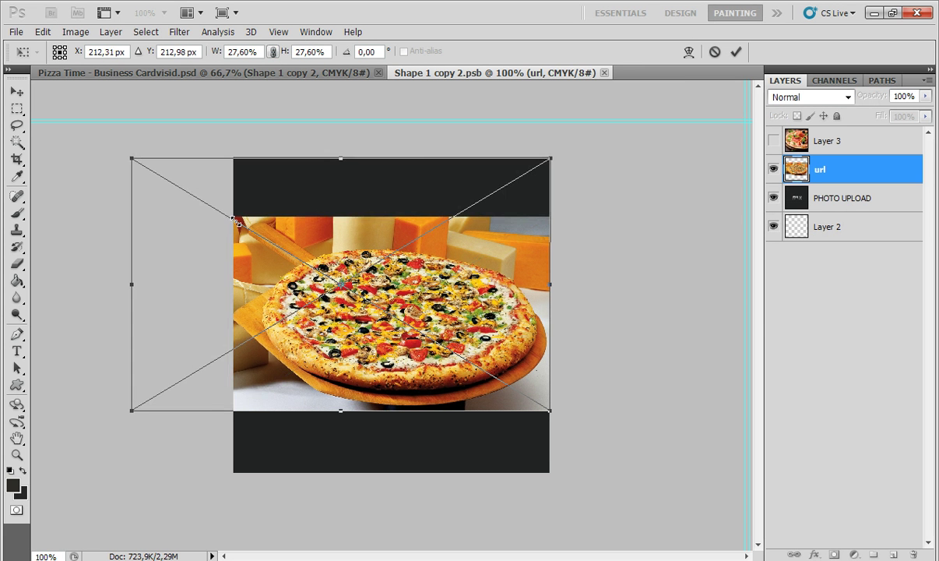
drag(236, 223, 132, 127)
drag(550, 411, 662, 478)
drag(556, 416, 464, 412)
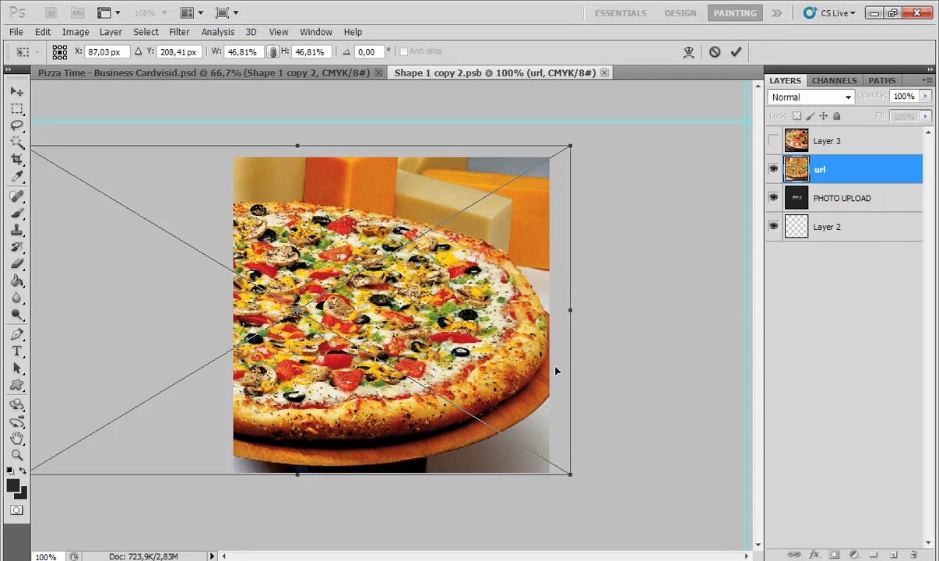
click(734, 51)
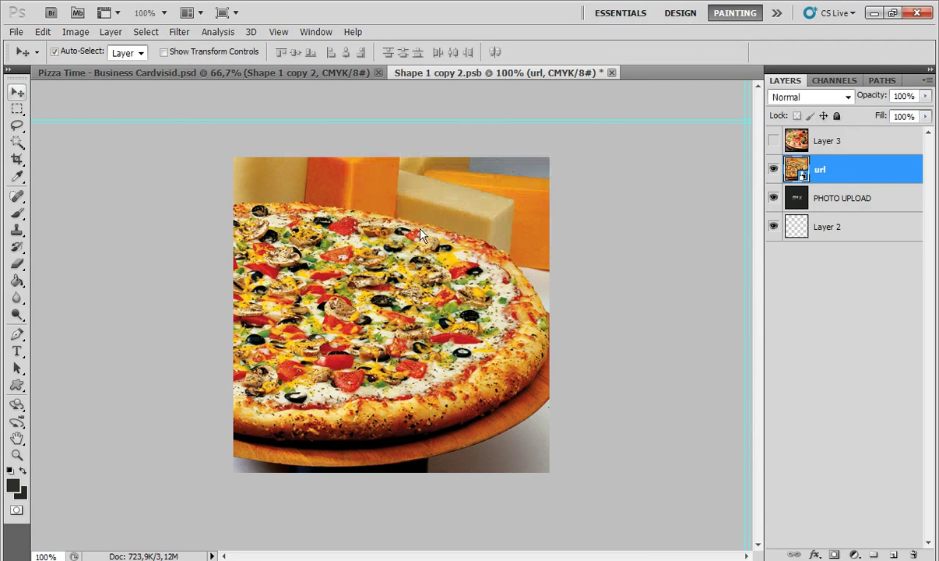
key(ctrl+s)
key(ctrl+w)
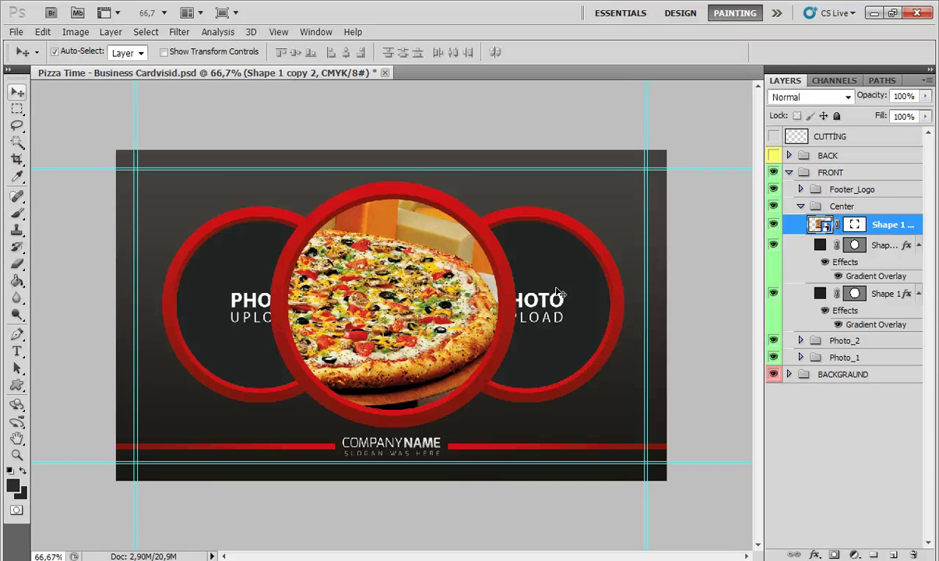
Open the Photo_1 smart object, hide its Layer 4 placeholder to reveal the pizza photo, then save and close it.
click(538, 294)
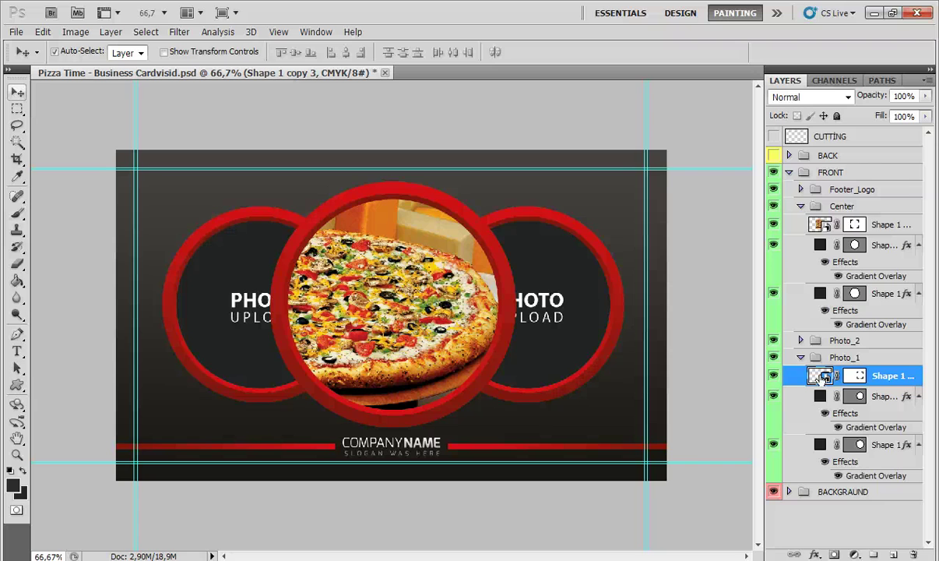
double_click(823, 376)
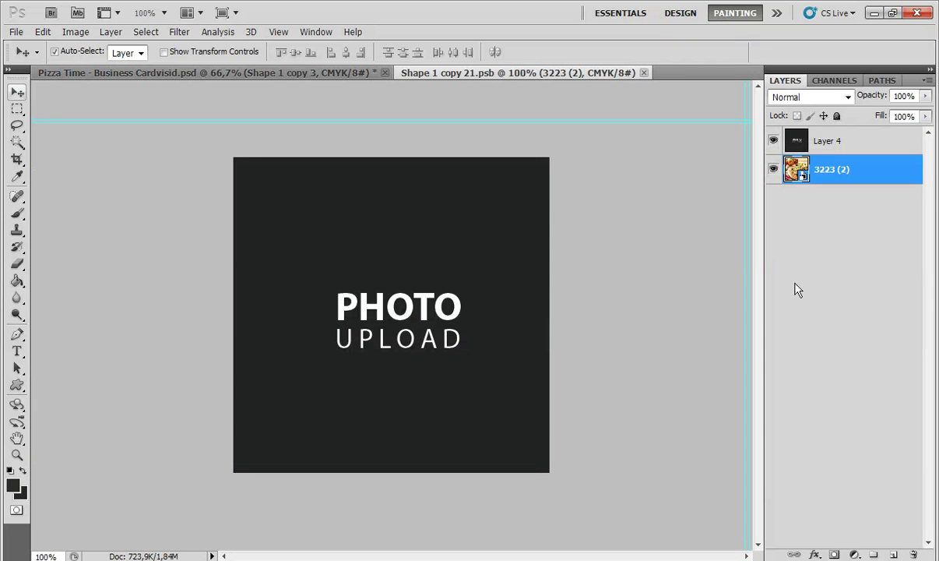
click(776, 143)
click(651, 73)
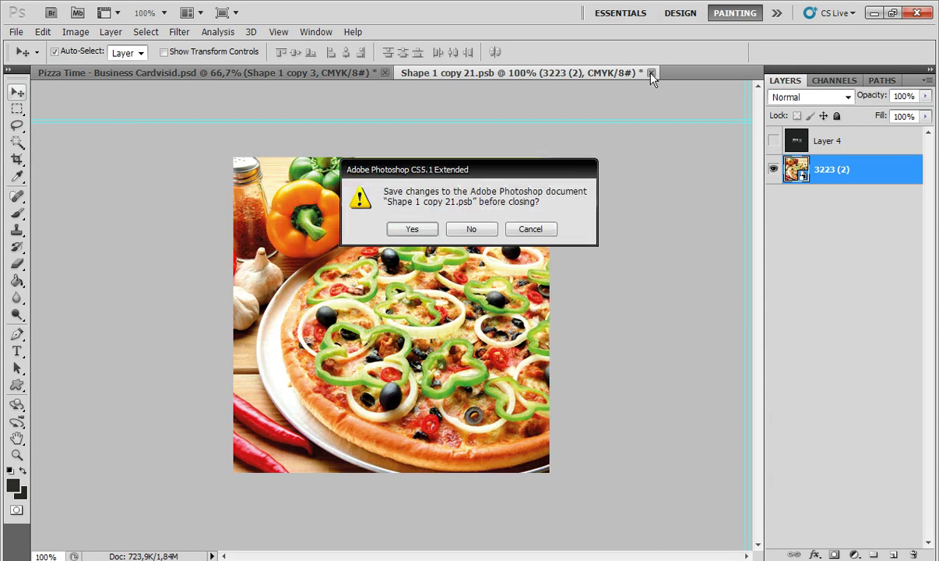
click(390, 224)
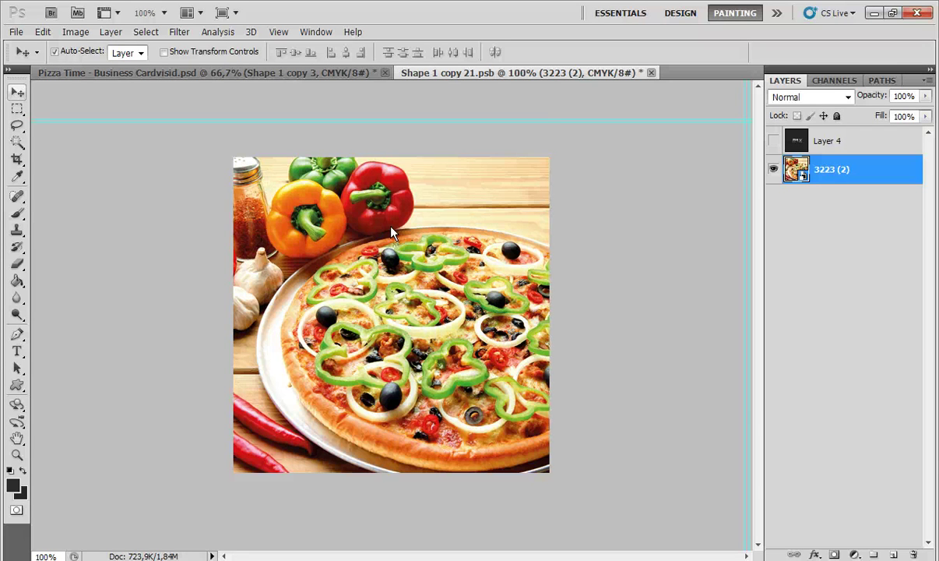
key(ctrl+s)
key(ctrl+w)
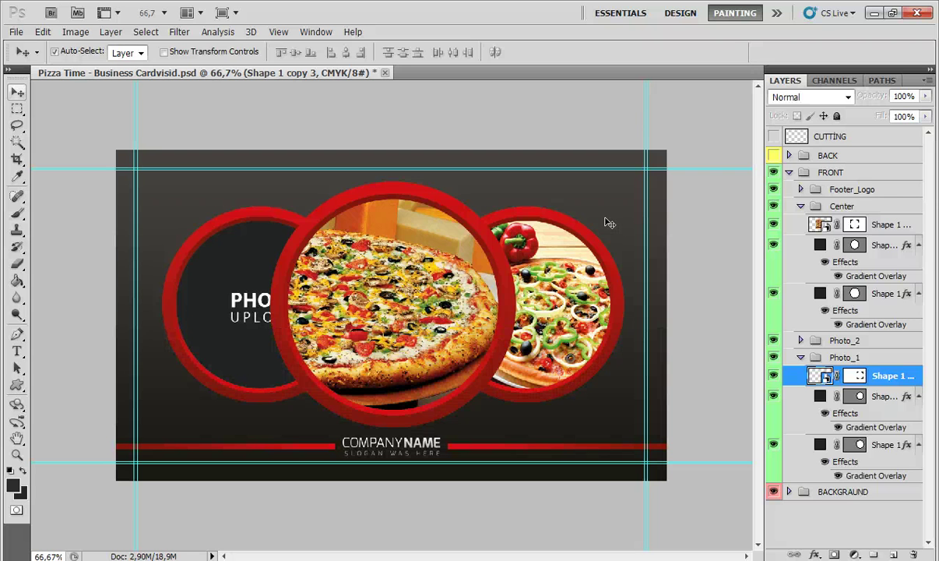
Expand the BACKGRAUND group and unlock the background layer inside it.
click(840, 504)
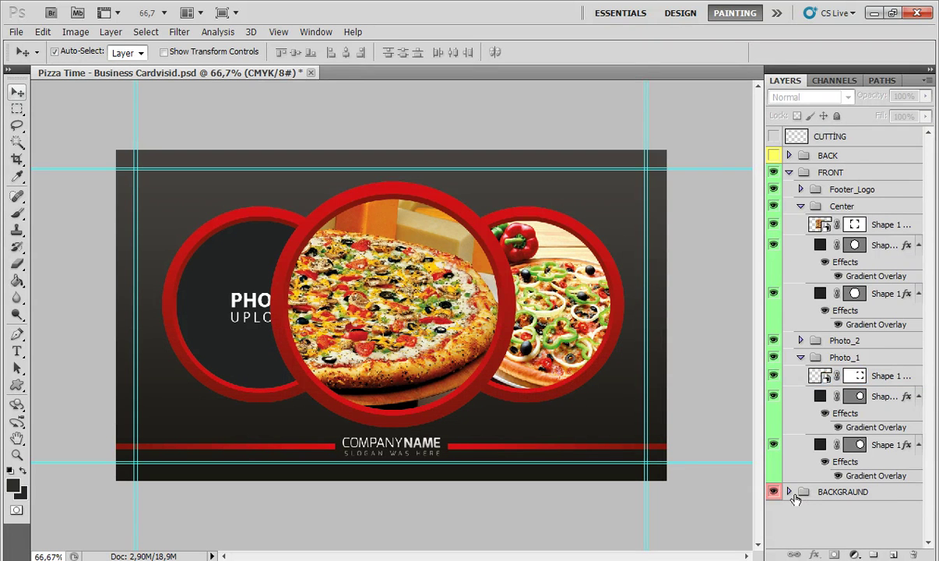
click(788, 491)
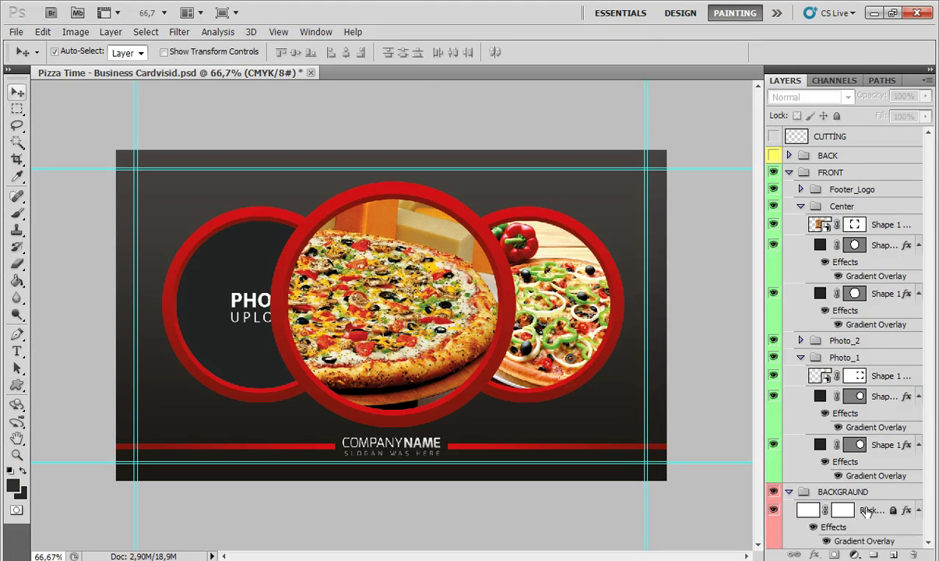
click(869, 510)
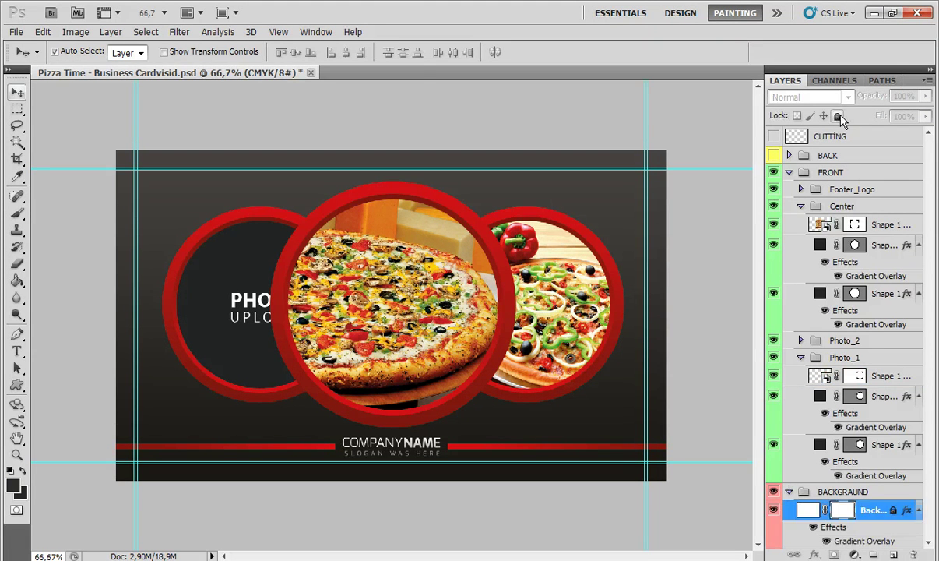
Open the background layer's Gradient Overlay settings and try the orange, red, black and yellow gradient presets.
right_click(877, 509)
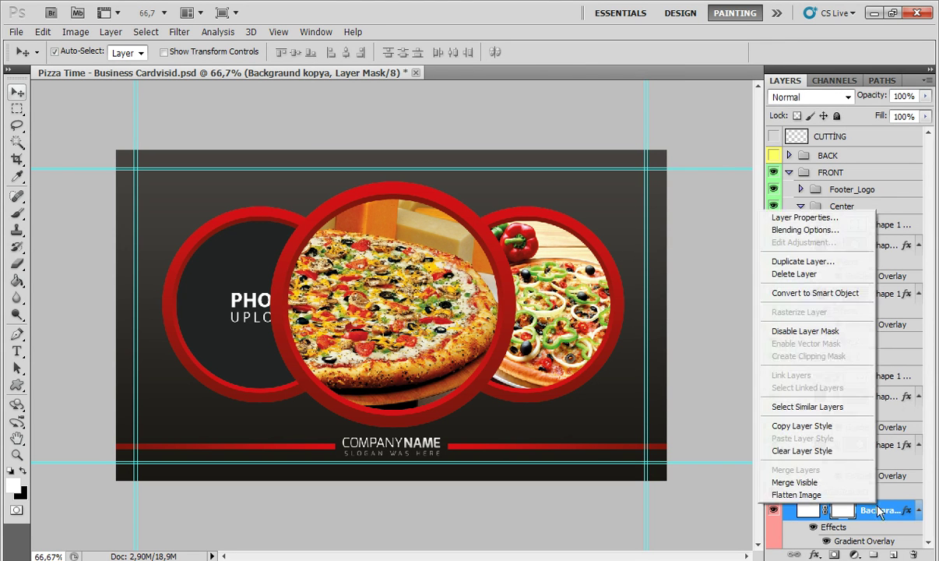
click(798, 231)
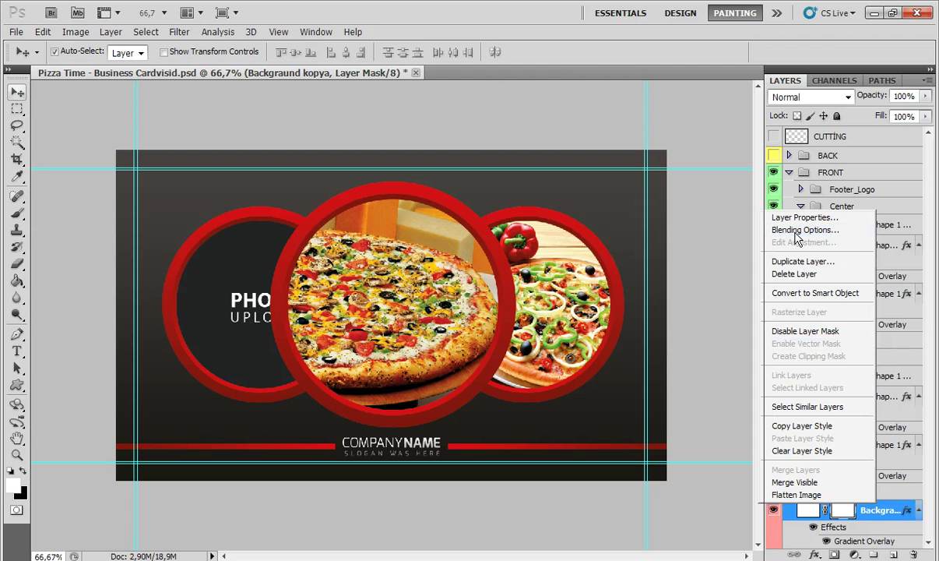
key(h)
click(798, 231)
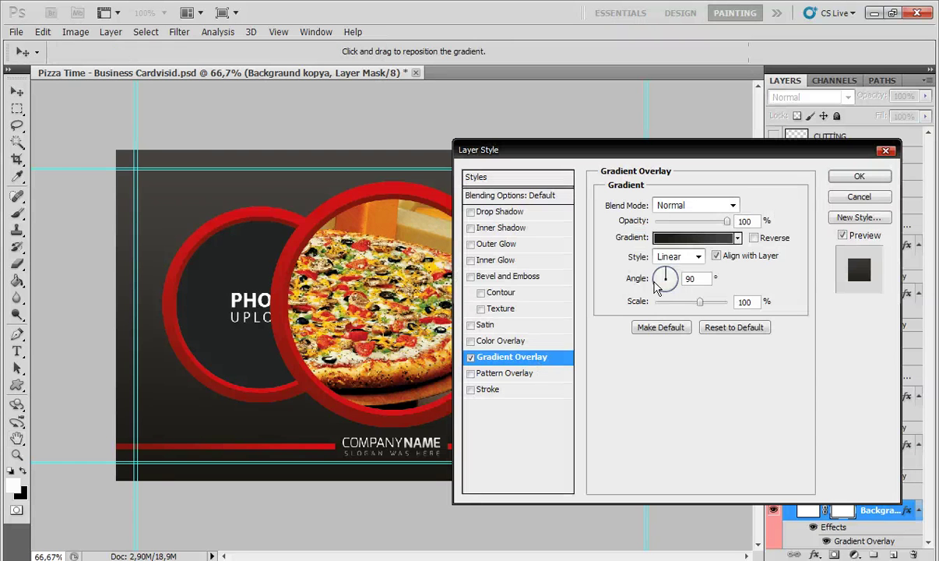
click(738, 237)
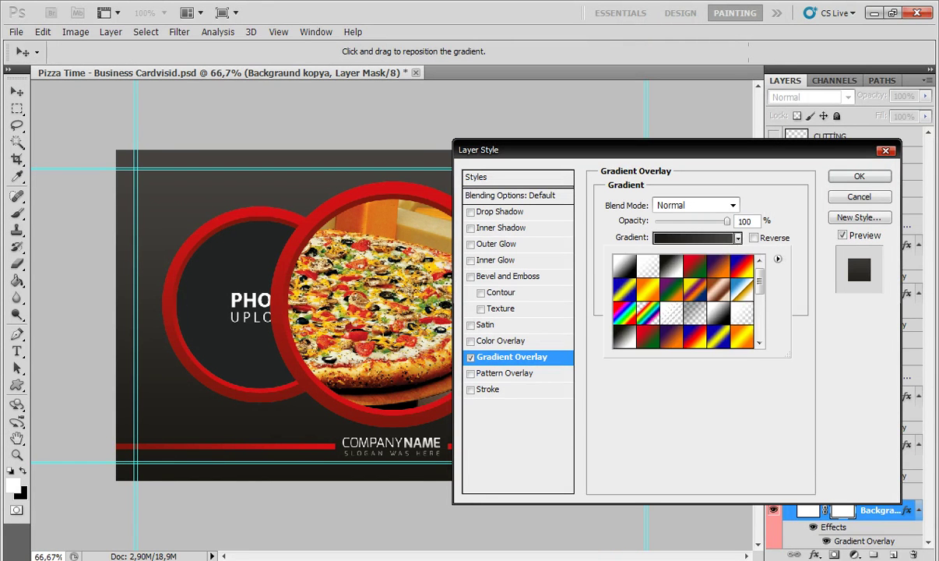
scroll(674, 305, down, 3)
click(651, 304)
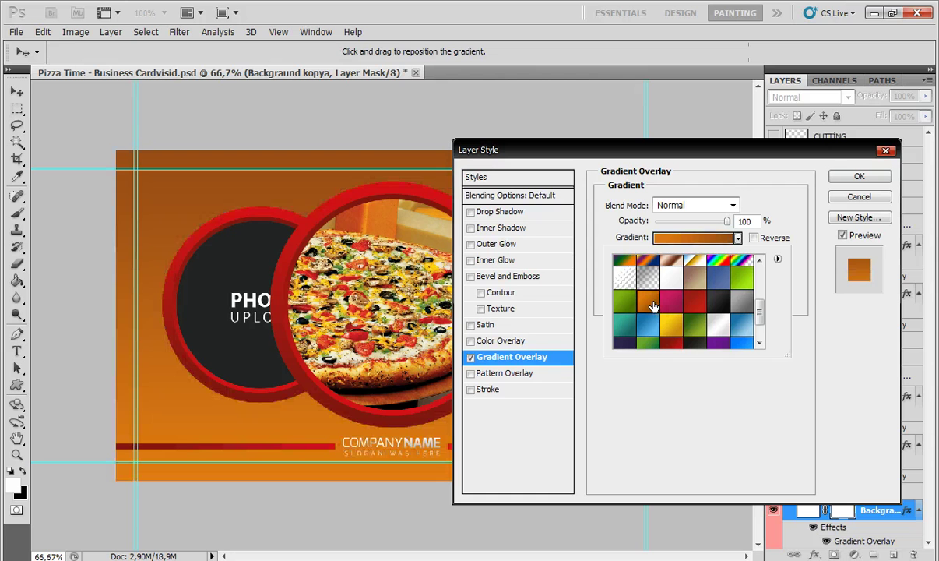
click(671, 322)
click(695, 305)
click(723, 307)
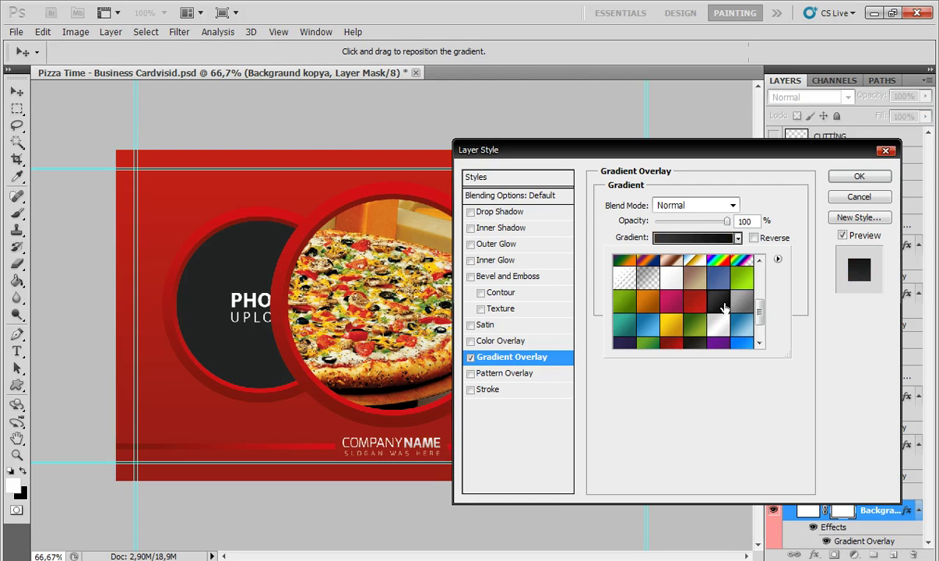
click(671, 325)
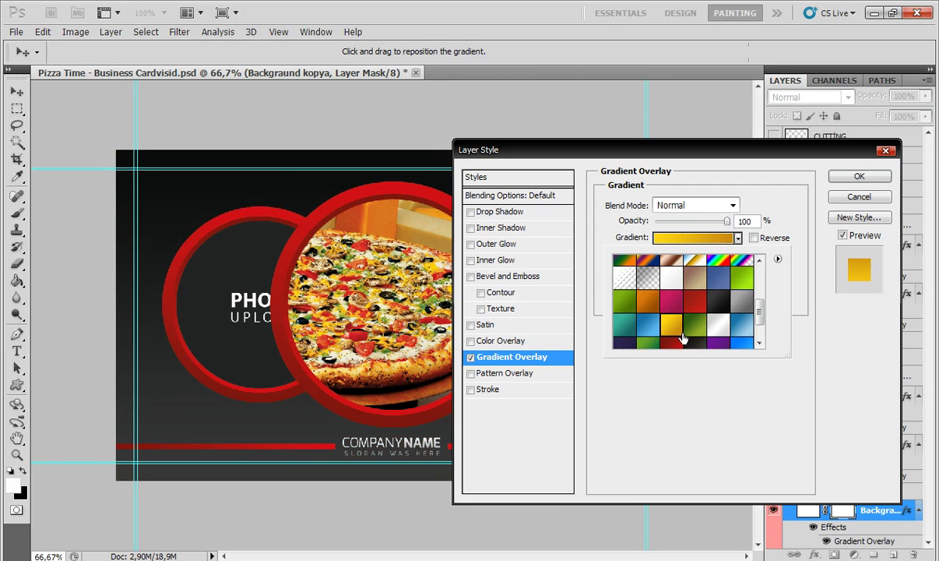
Try the green, teal, blue and bright red gradient presets on the background.
click(698, 330)
scroll(697, 330, down, 1)
scroll(698, 330, down, 1)
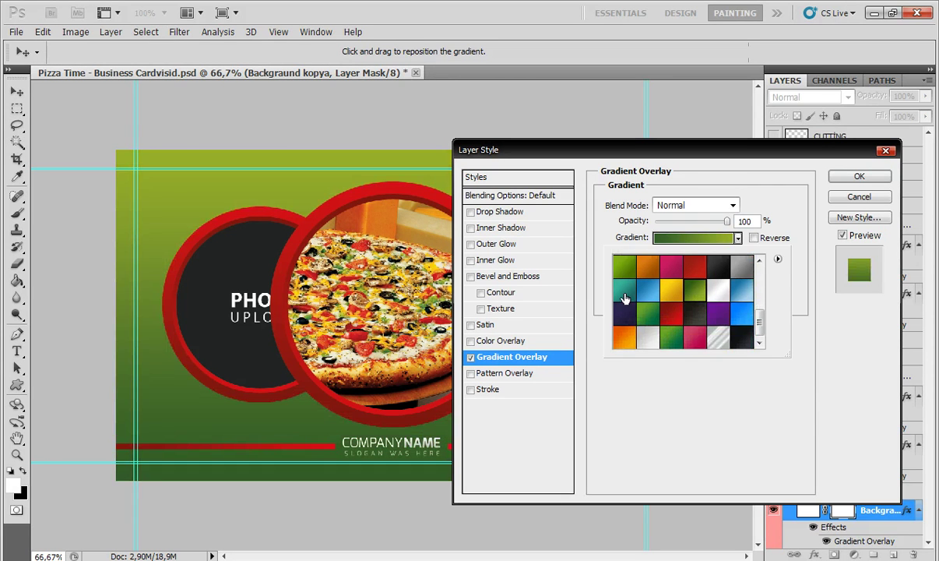
click(623, 296)
click(648, 296)
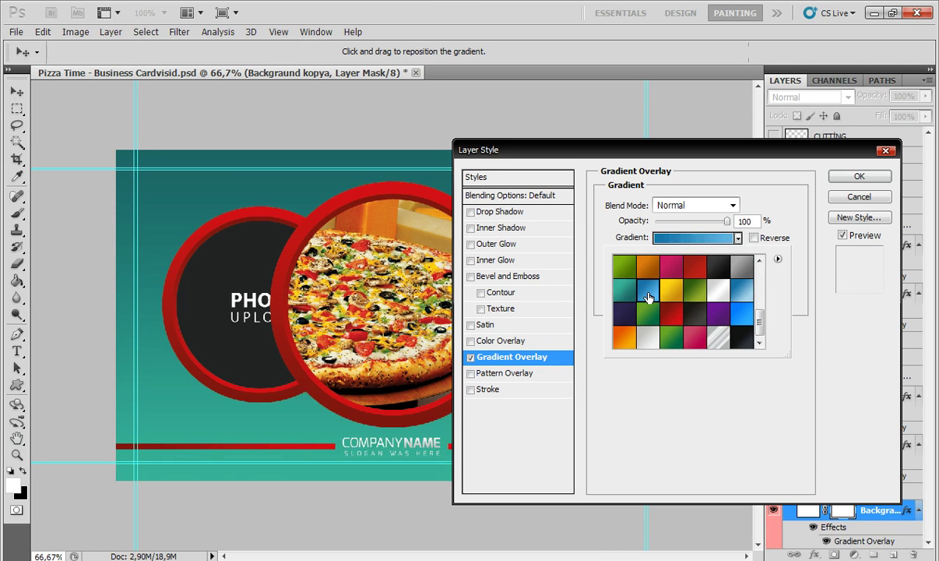
click(669, 297)
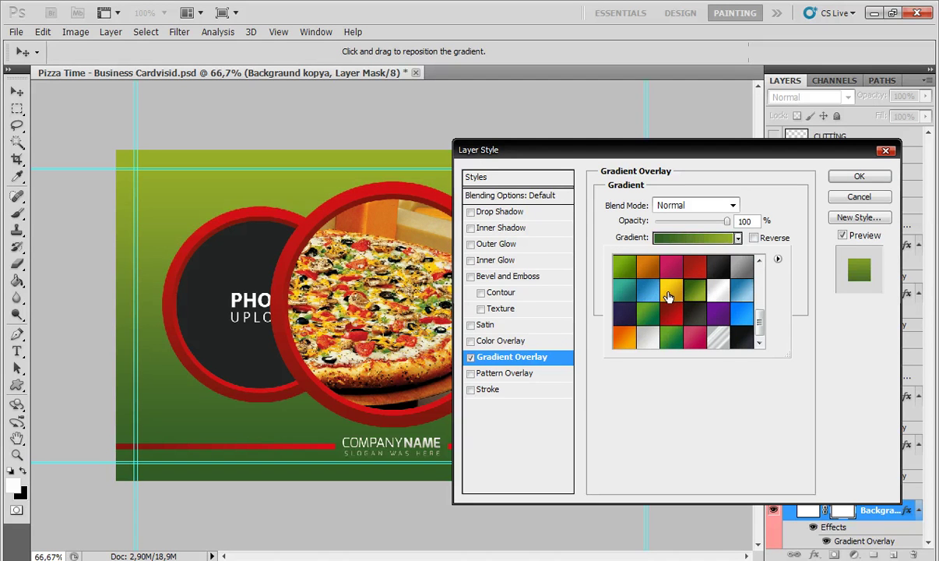
click(672, 313)
Try the purple, near-black and orange-yellow gradient presets on the background, then cancel the layer style changes.
drag(690, 152, 768, 148)
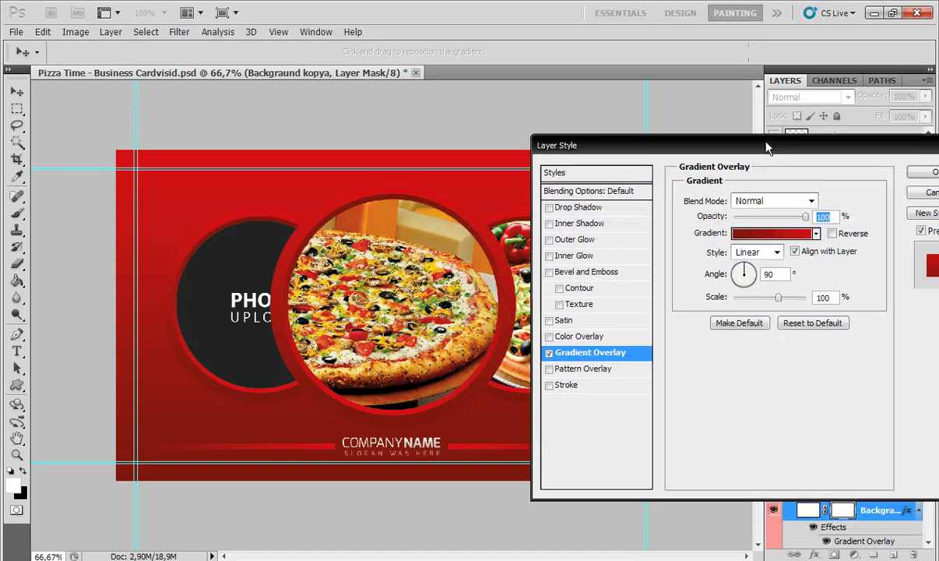
click(817, 234)
click(798, 311)
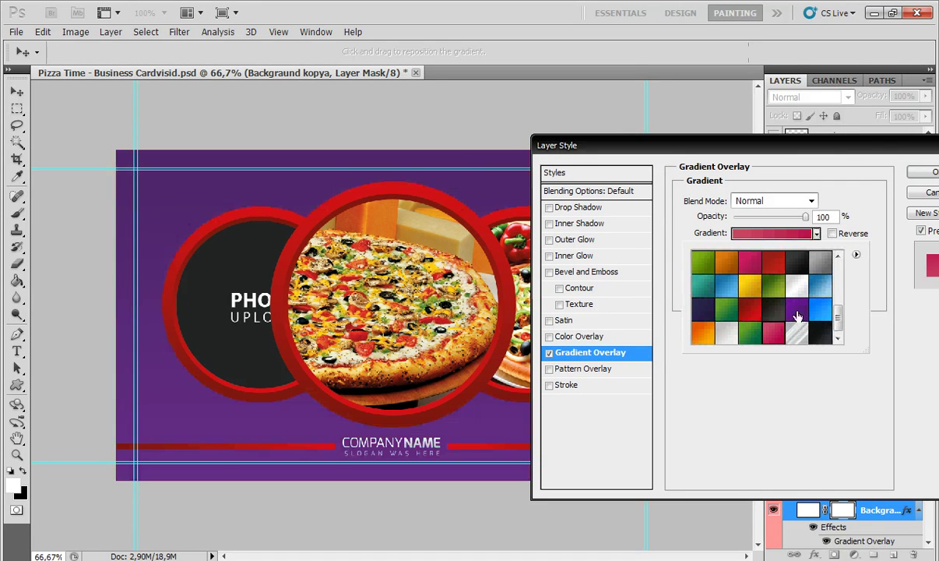
click(820, 335)
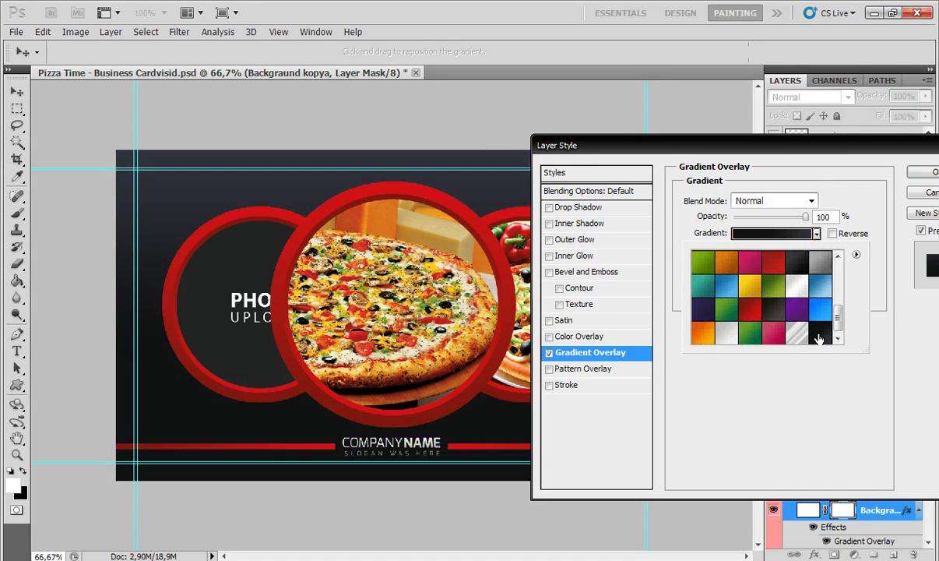
click(701, 333)
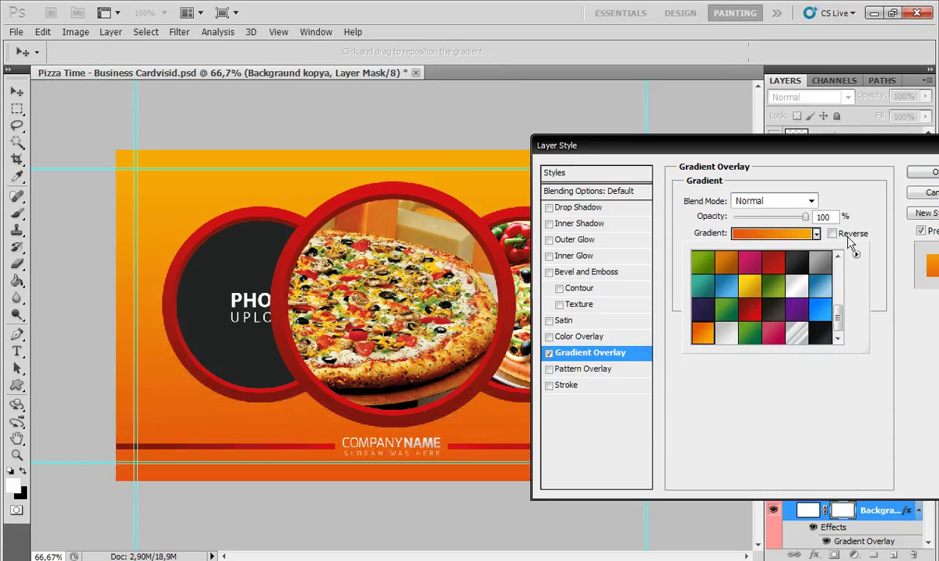
click(925, 195)
click(927, 197)
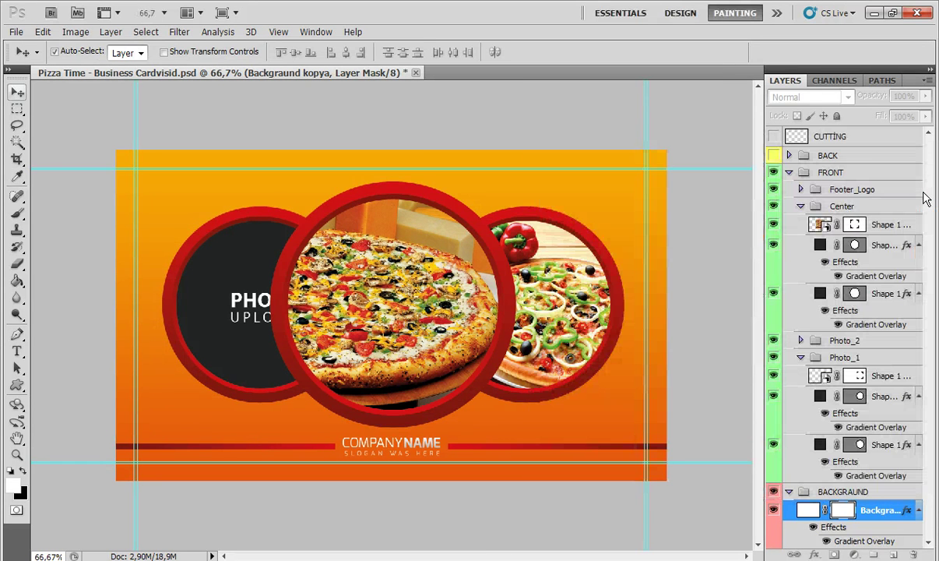
Collapse and hide the FRONT group, and show the BACK group.
click(789, 172)
click(774, 172)
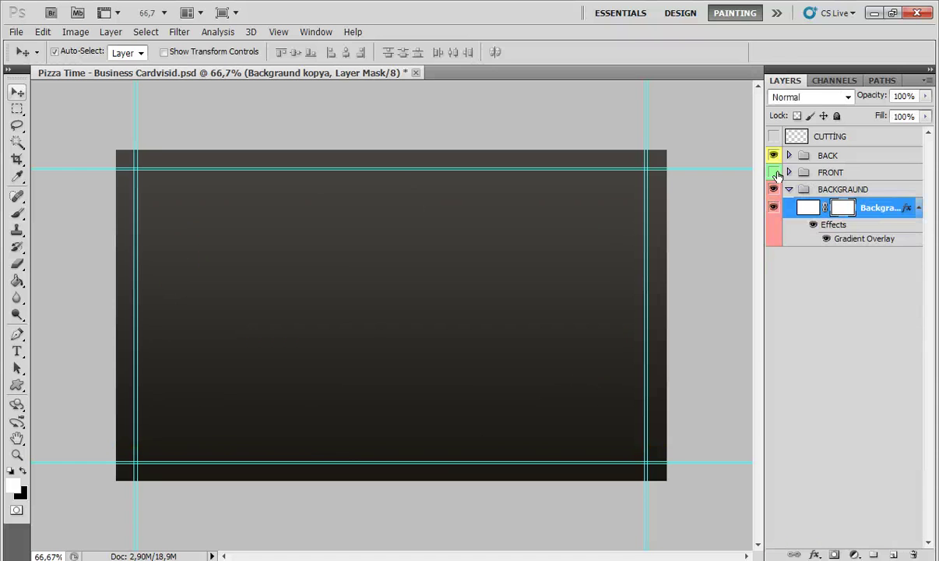
Show the BACK group and identify the footer logo's COMPANY and NAME text layers by hiding and reshowing each.
click(773, 156)
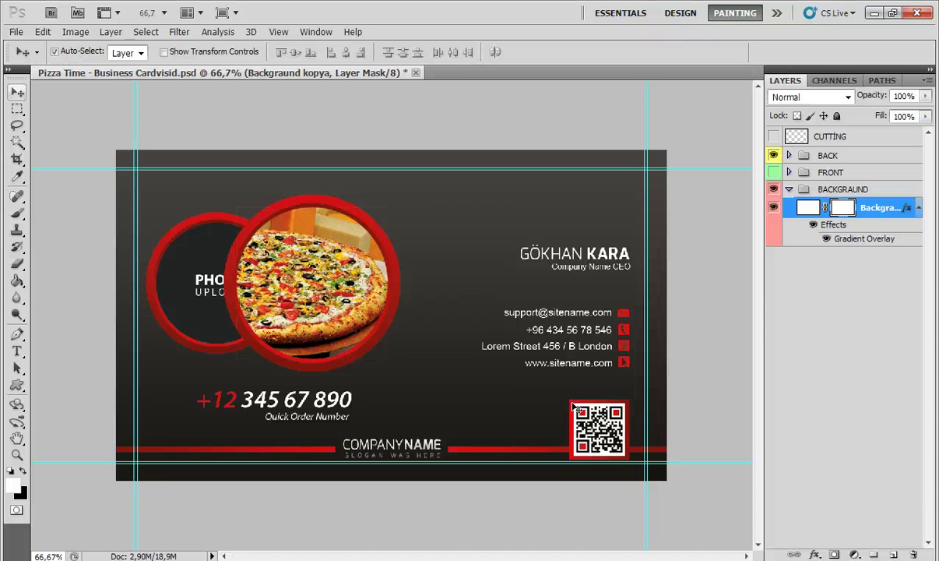
click(376, 441)
key(ctrl+comma)
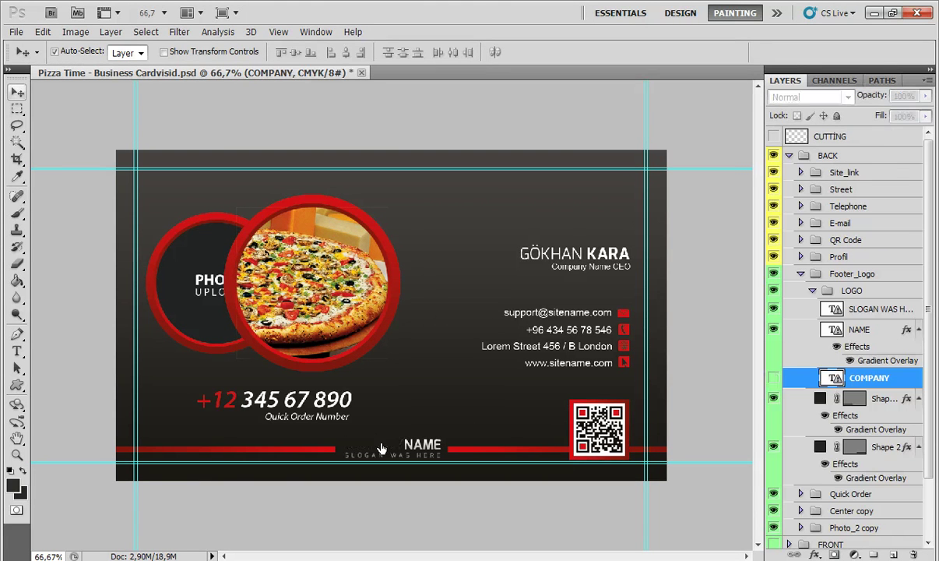
click(774, 378)
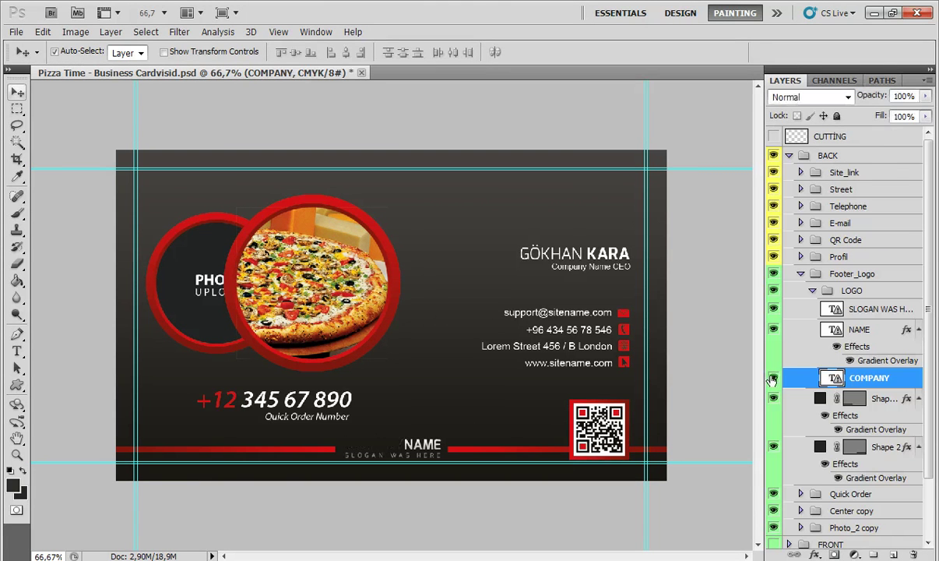
click(773, 329)
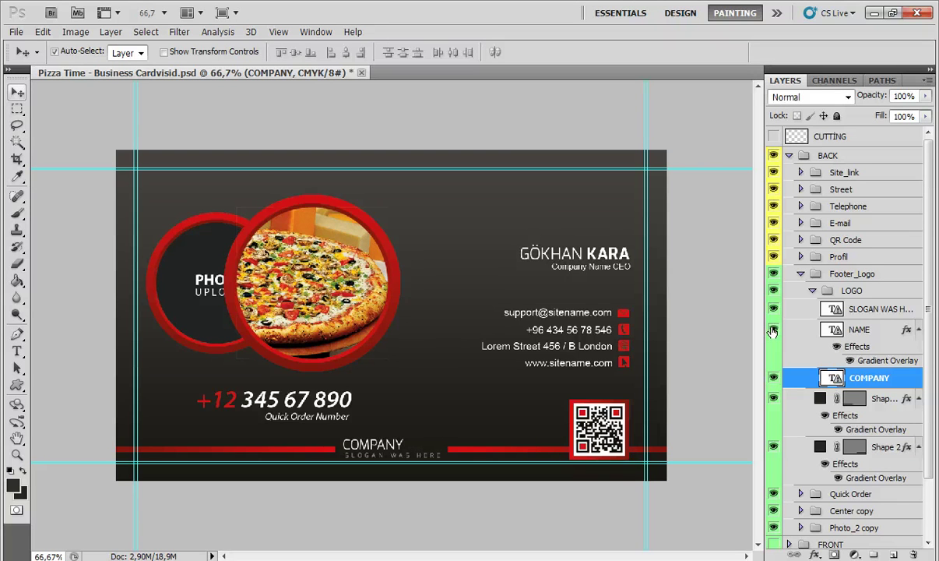
click(773, 329)
Identify the quick order phone number and its Quick Order Number caption layers by hiding and reshowing each.
click(329, 404)
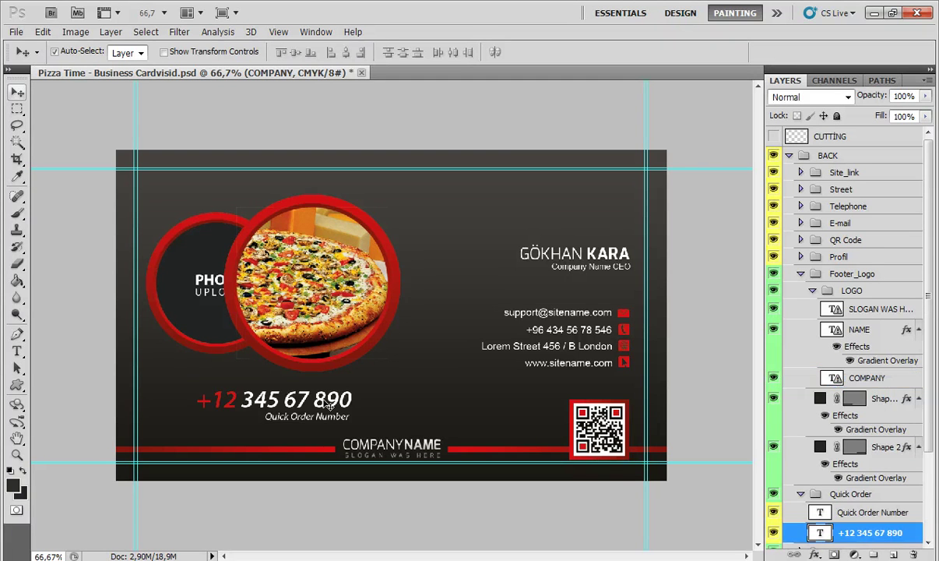
click(773, 532)
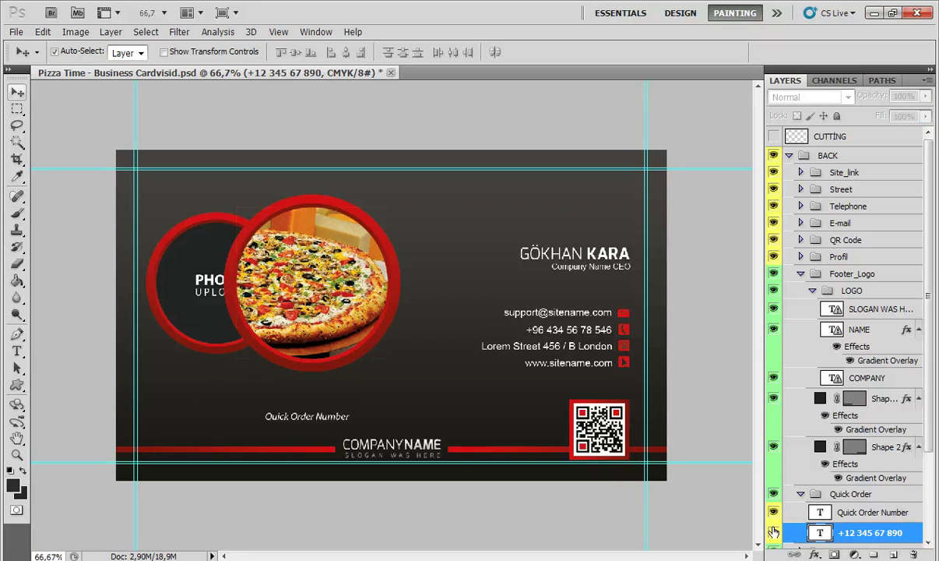
click(773, 532)
click(773, 513)
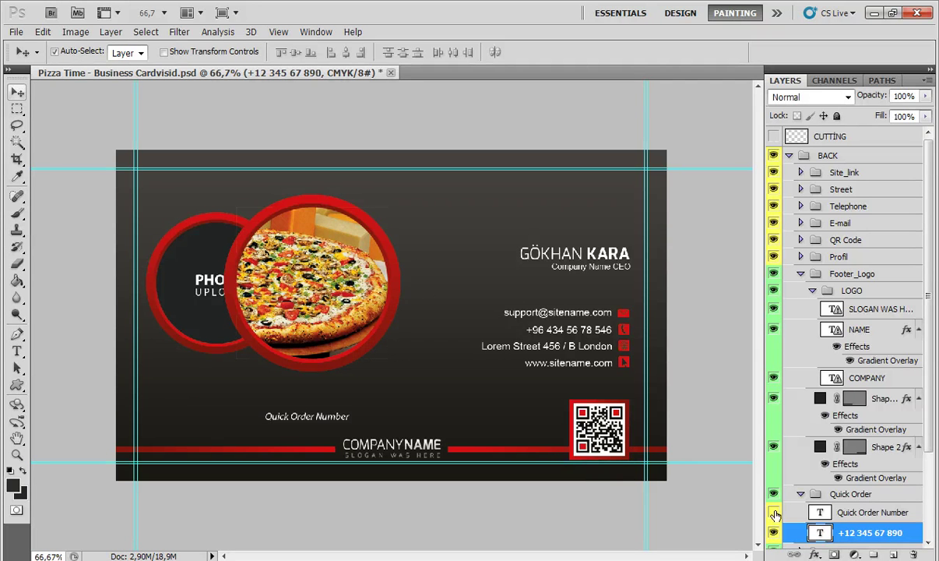
click(775, 514)
Select the cardholder name text layer, hide and reshow the Company Name CEO layer, and activate the Type tool.
click(593, 258)
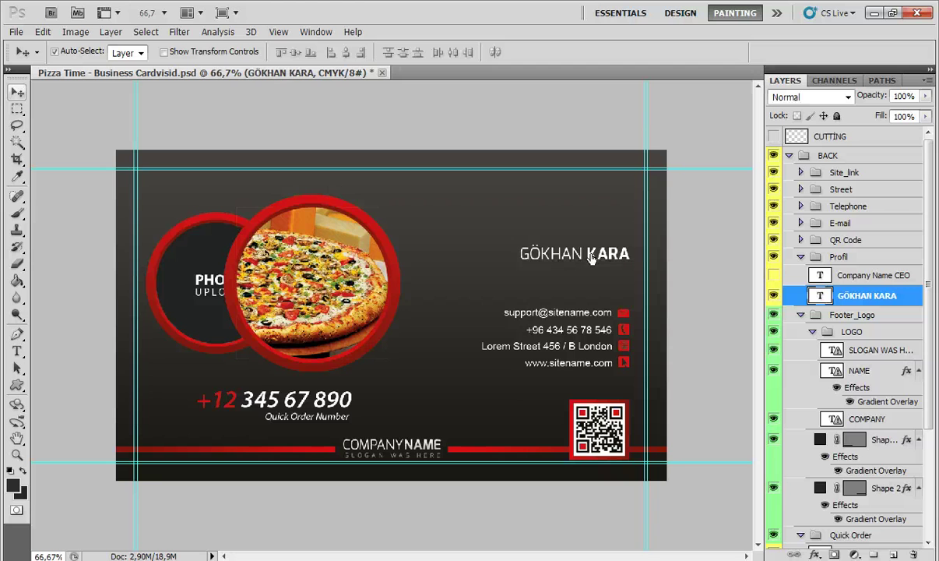
click(774, 275)
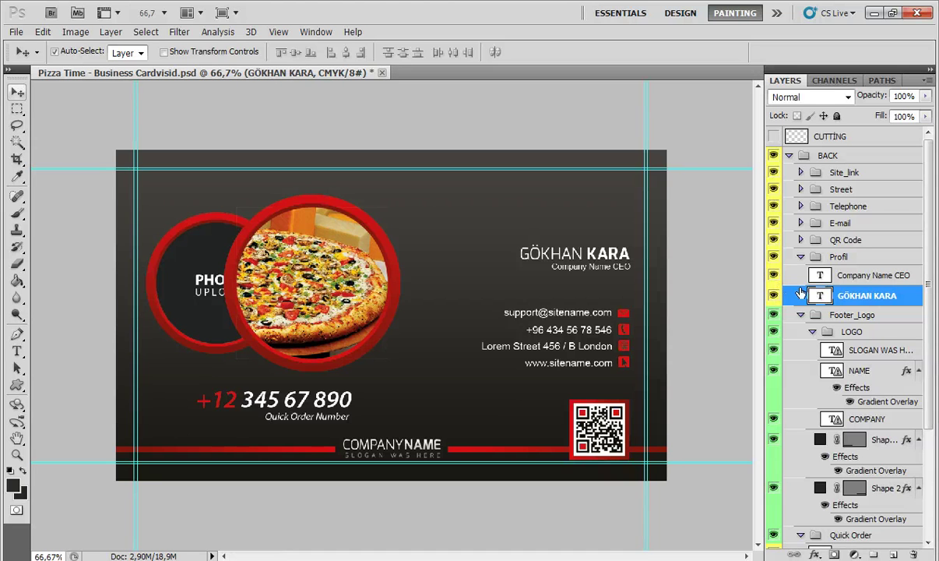
key(t)
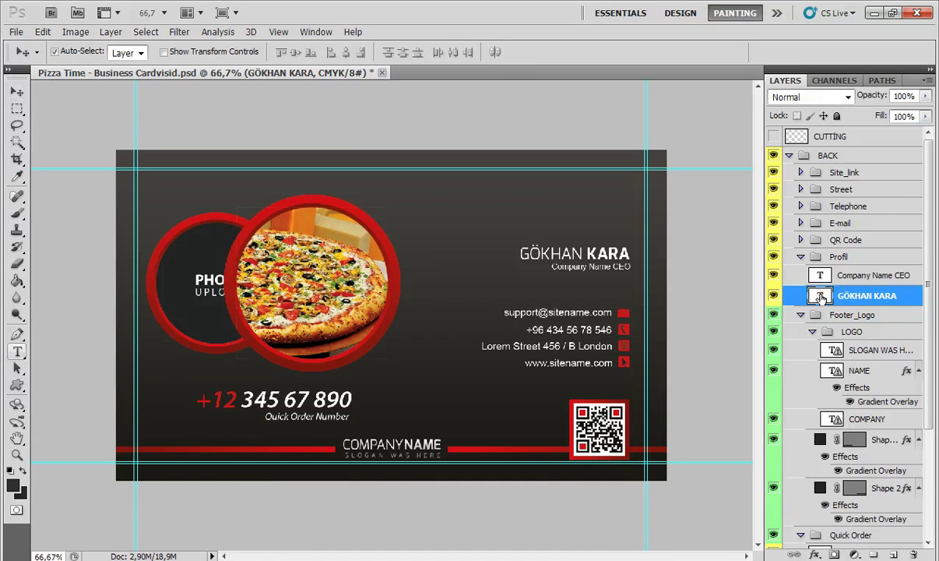